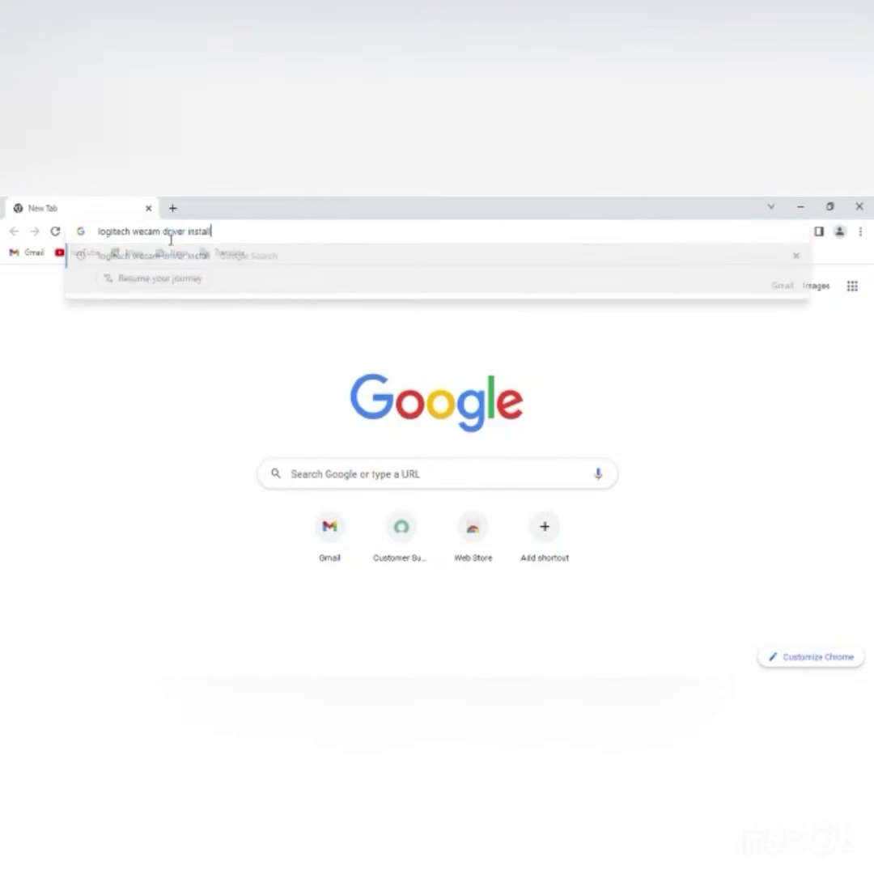
text(logitech wecam driver install)
Search for 'logitech wecam driver install' and open the HD Webcam C270 Logitech support result
key(Return)
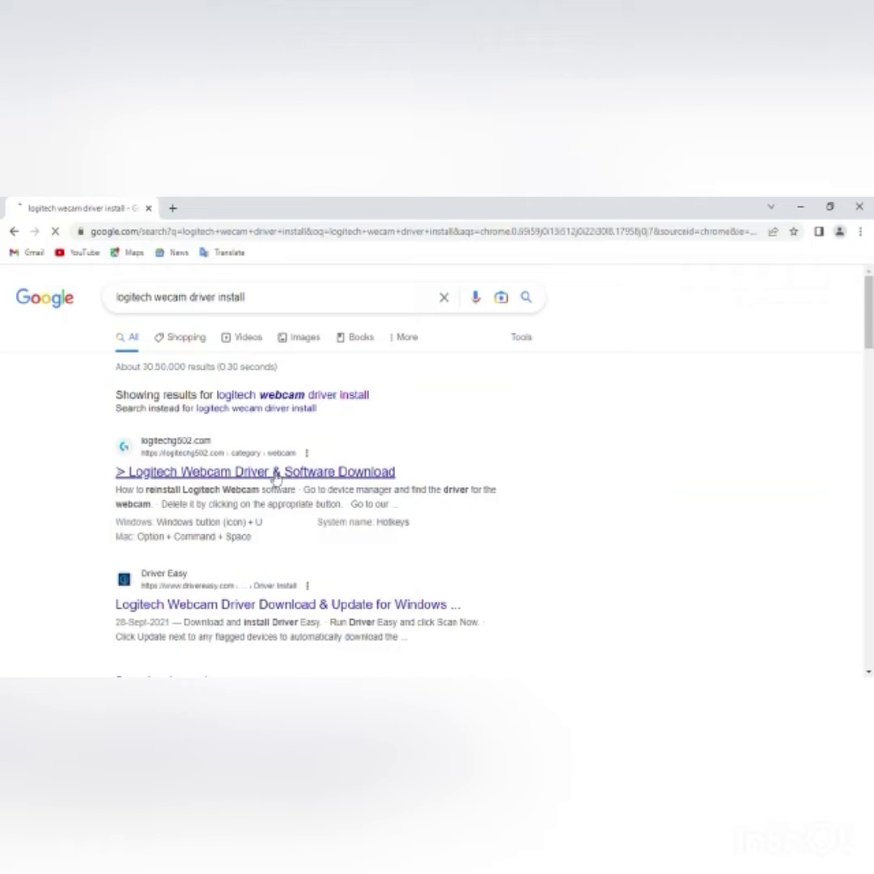
scroll(314, 404, down, 2)
scroll(243, 485, down, 2)
scroll(202, 553, down, 2)
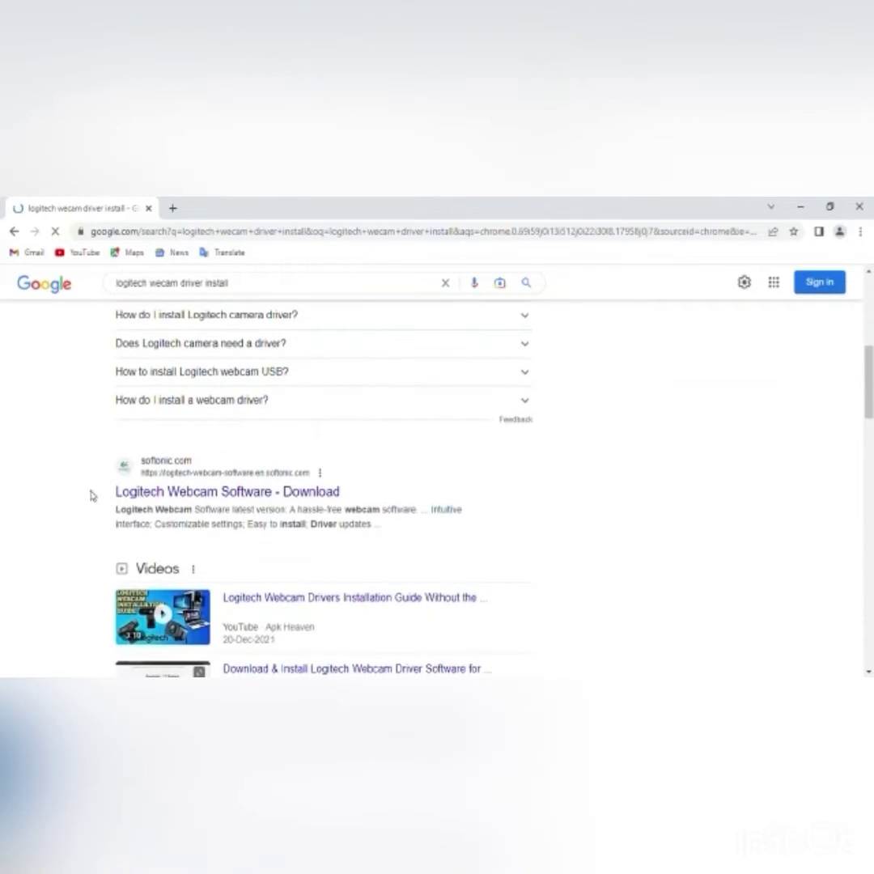
scroll(203, 534, down, 2)
scroll(202, 525, down, 2)
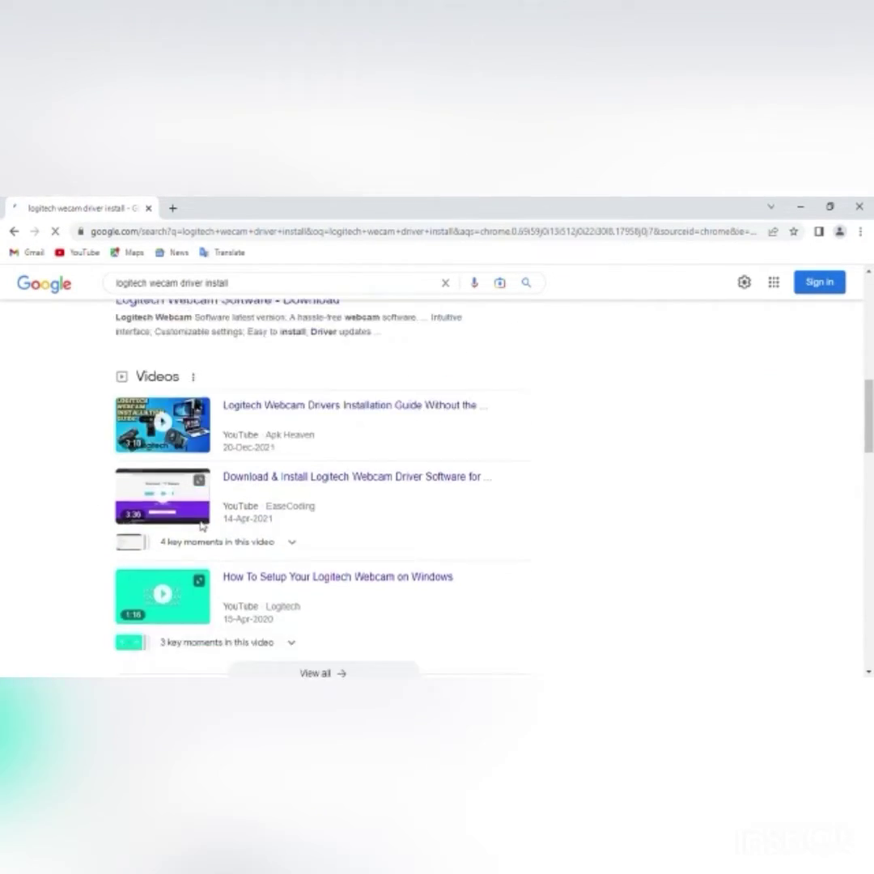
scroll(202, 525, down, 2)
scroll(188, 503, down, 1)
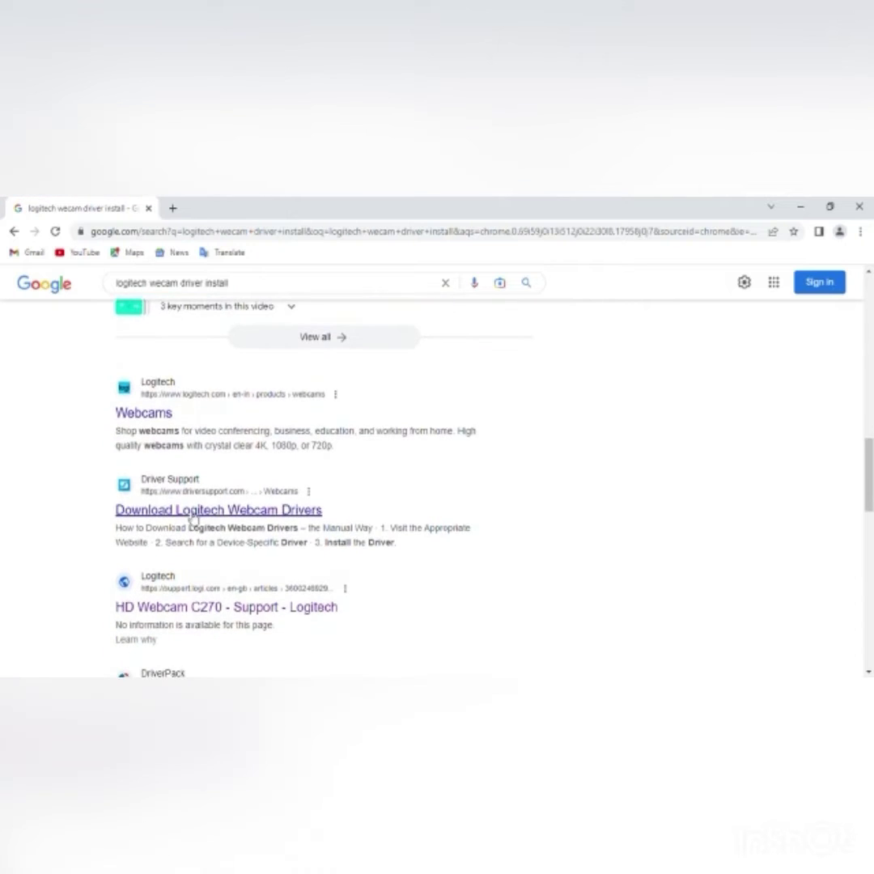
scroll(237, 544, down, 2)
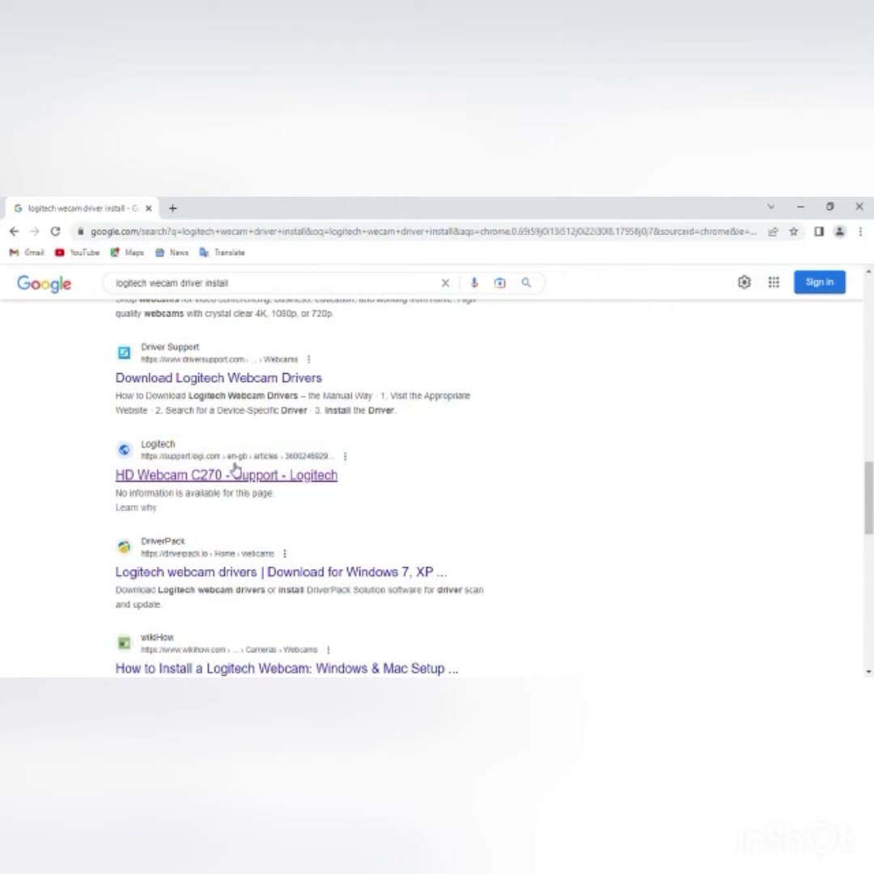
click(213, 479)
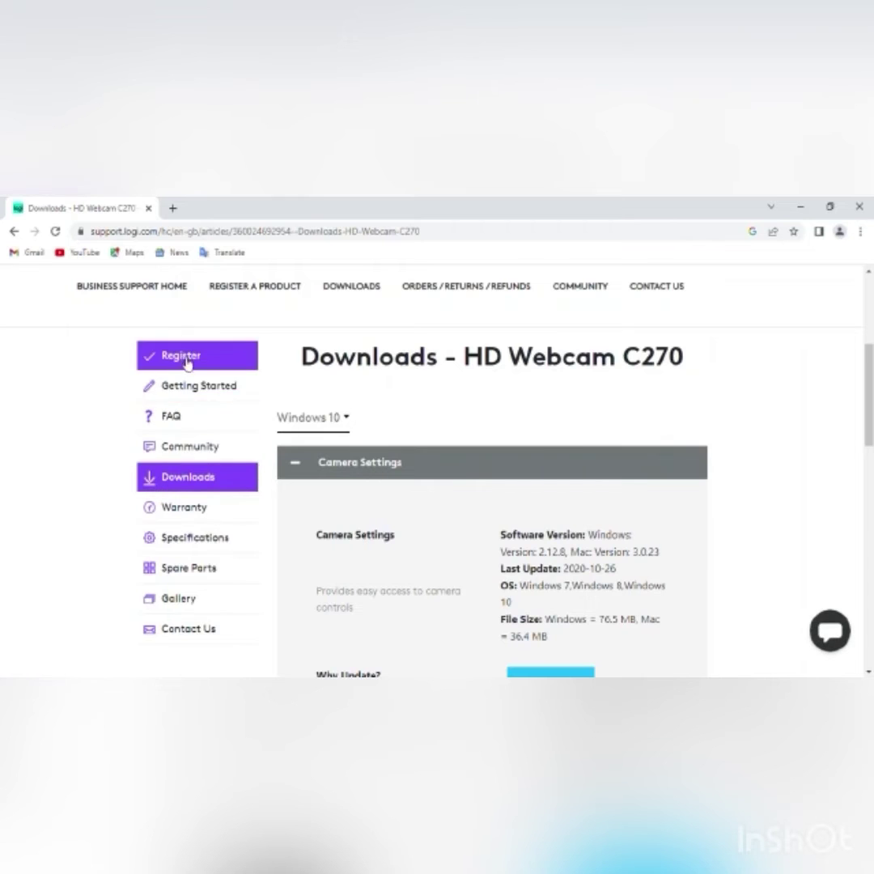
scroll(308, 494, up, 3)
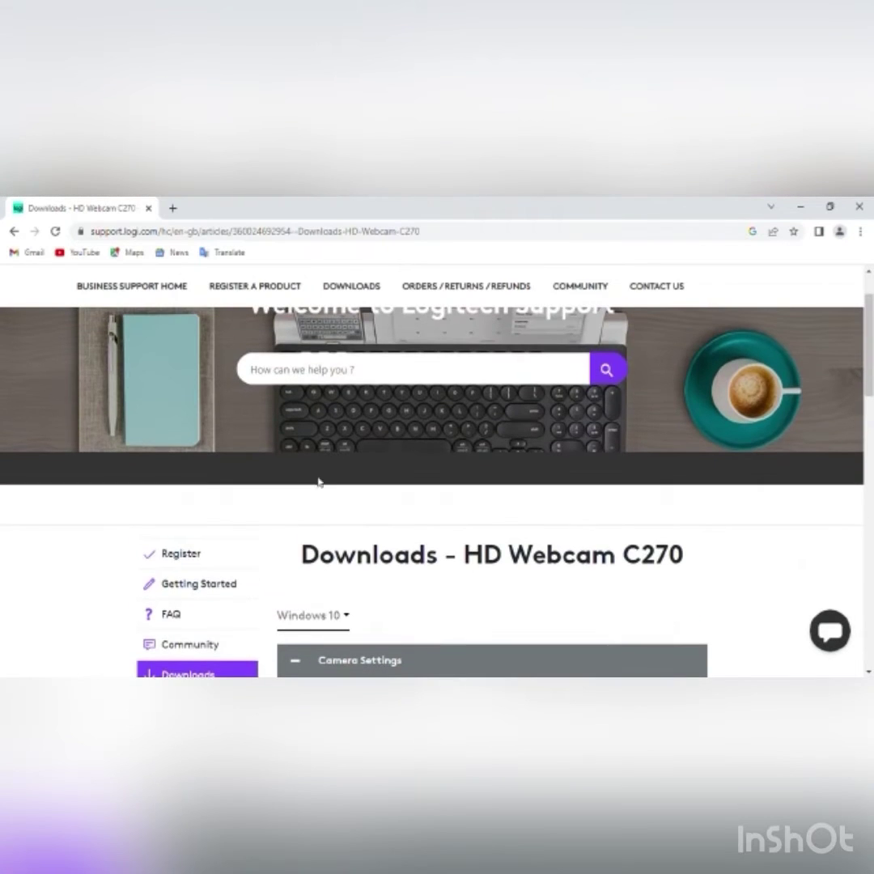
Search the Logitech support site for 'HD Webcam C310'
click(302, 369)
text(HD Webca)
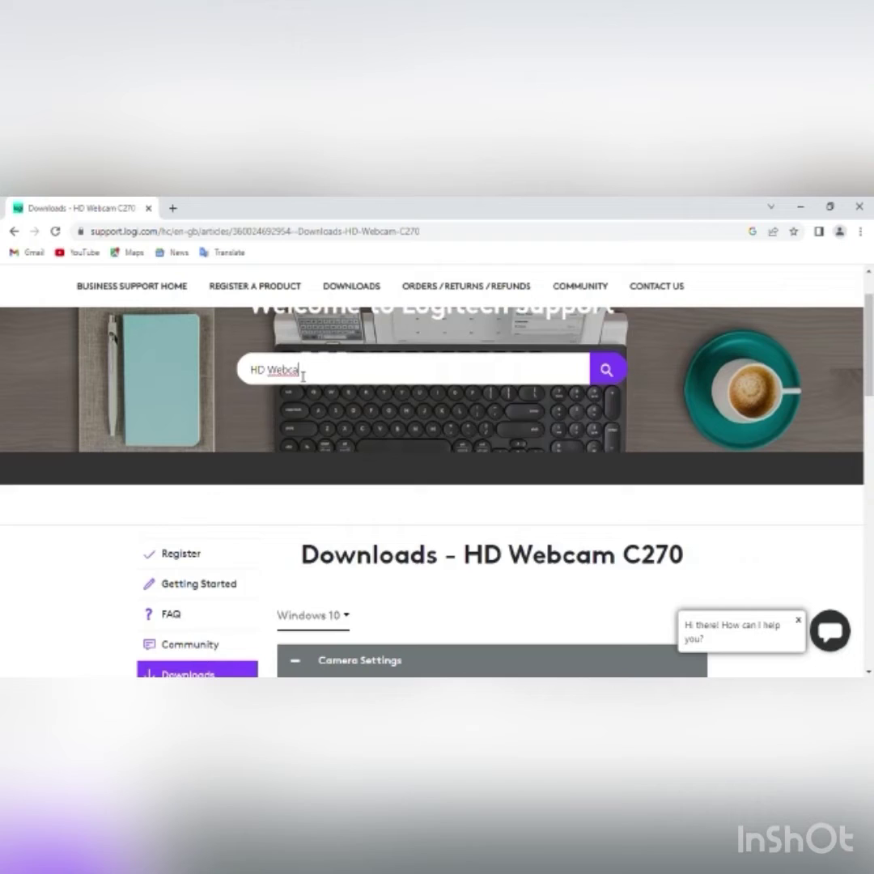
text(m C310)
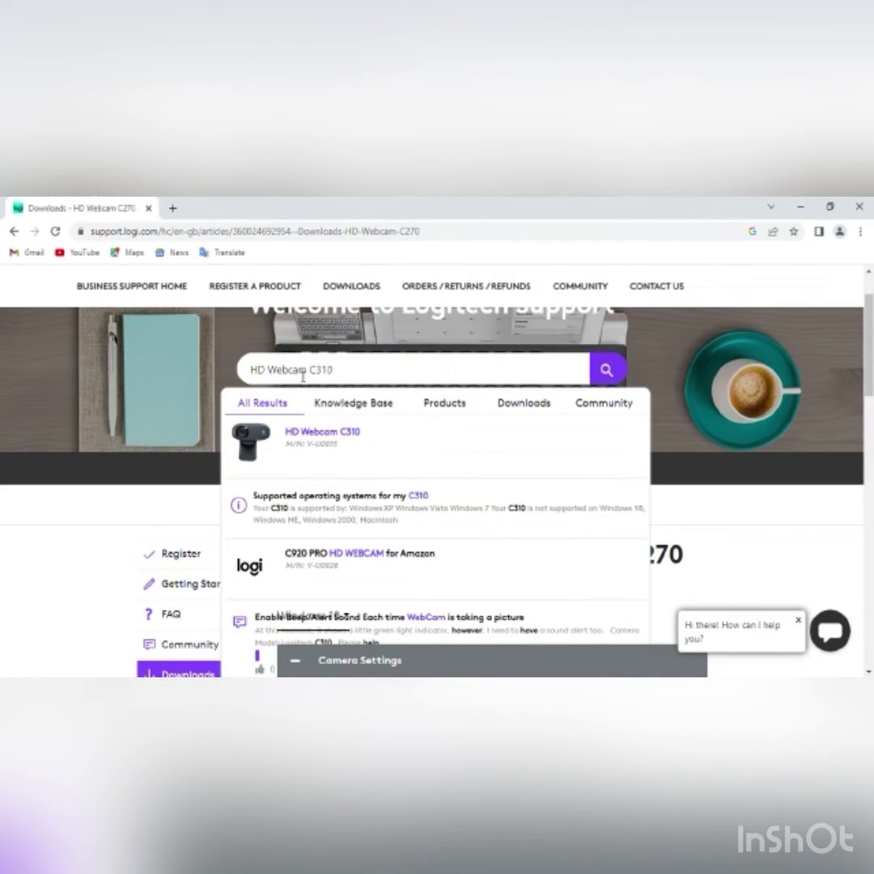
key(Return)
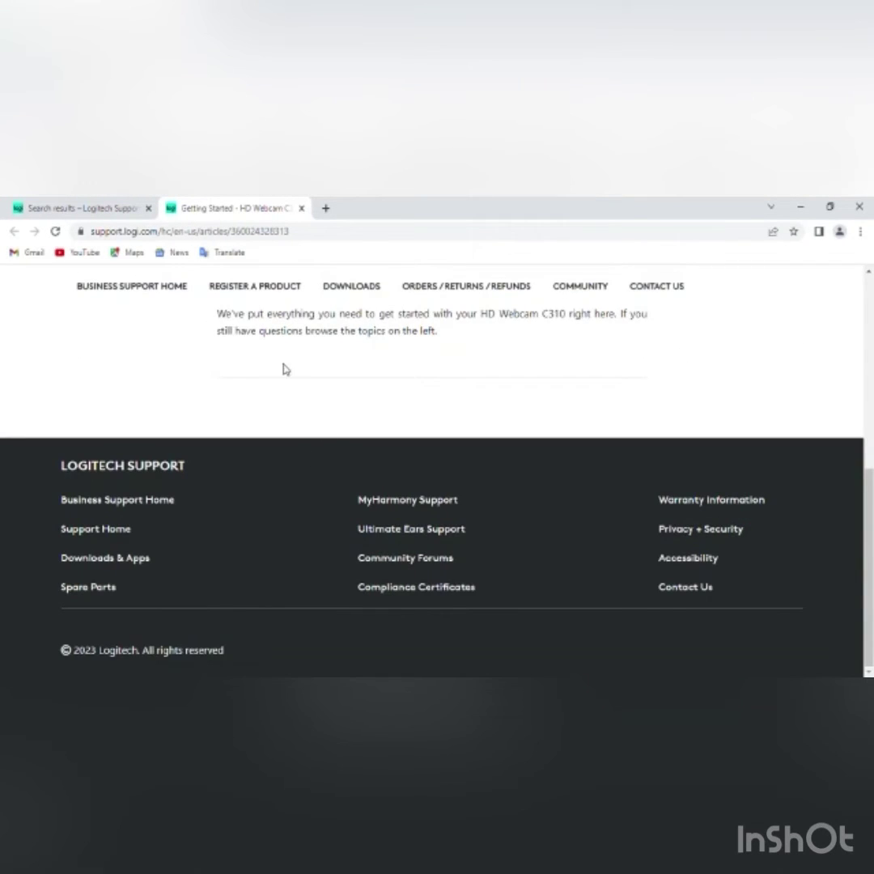
scroll(285, 369, up, 3)
scroll(324, 405, up, 3)
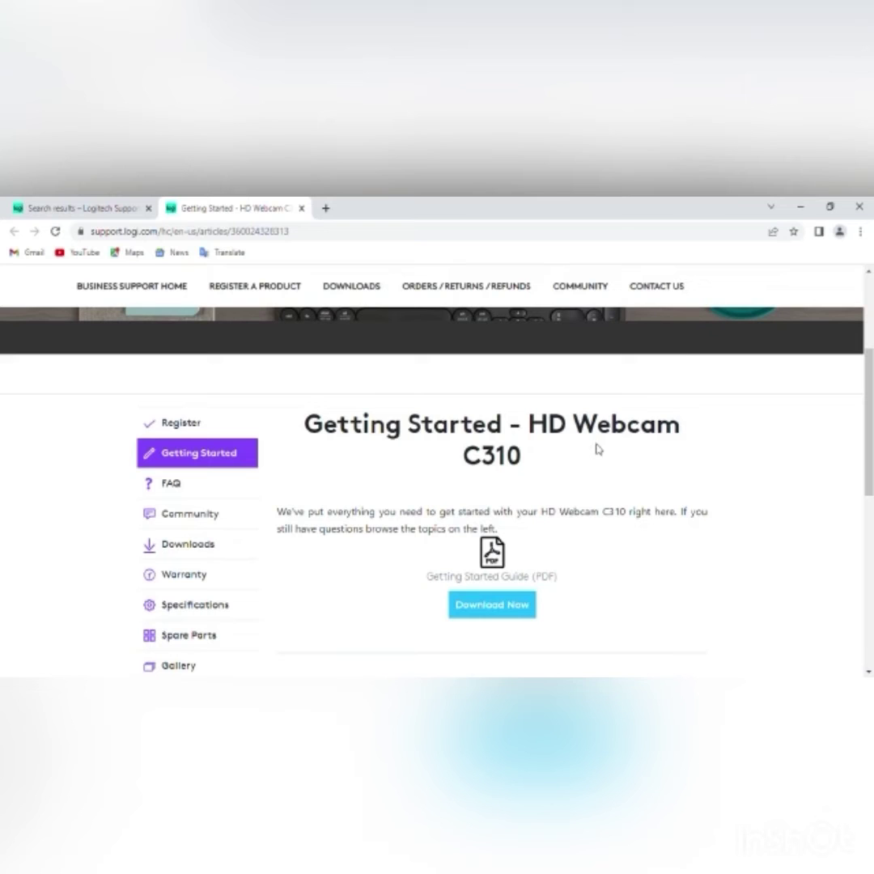
scroll(507, 533, down, 1)
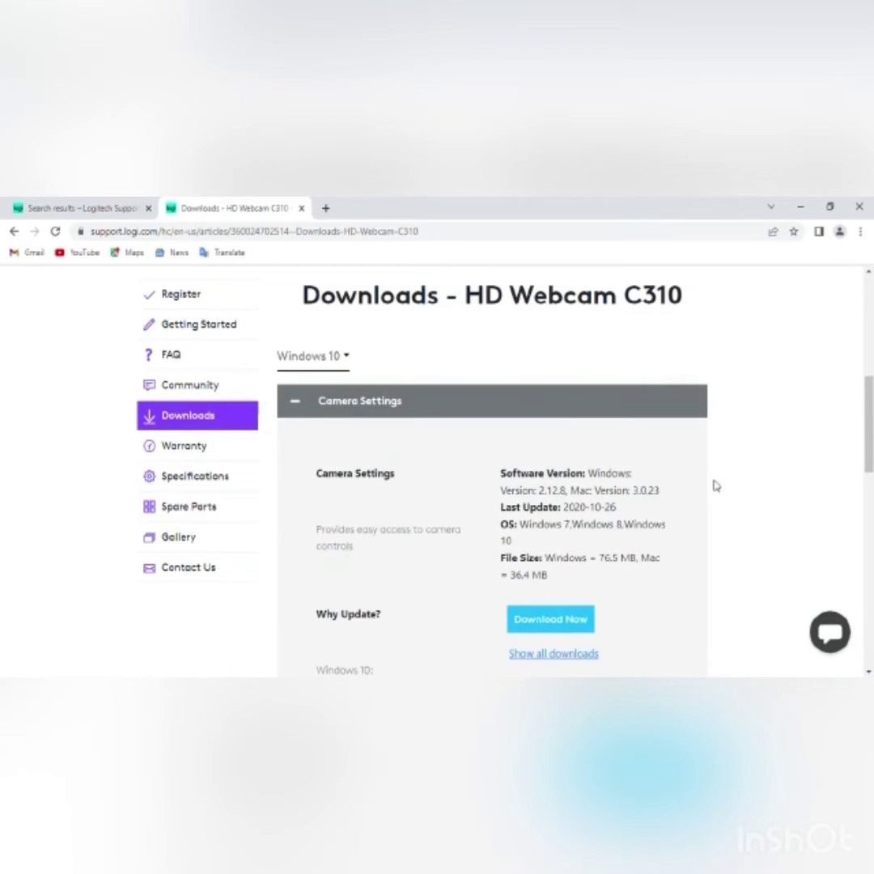
scroll(726, 480, down, 5)
scroll(635, 470, up, 2)
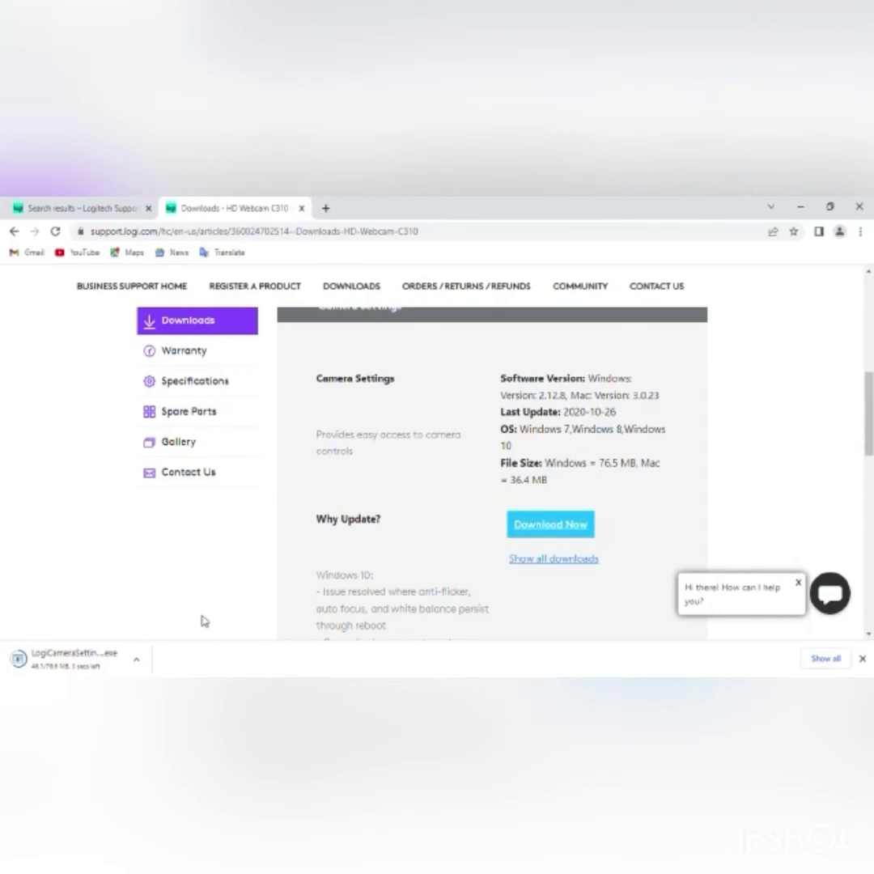
scroll(314, 566, down, 4)
scroll(323, 526, down, 4)
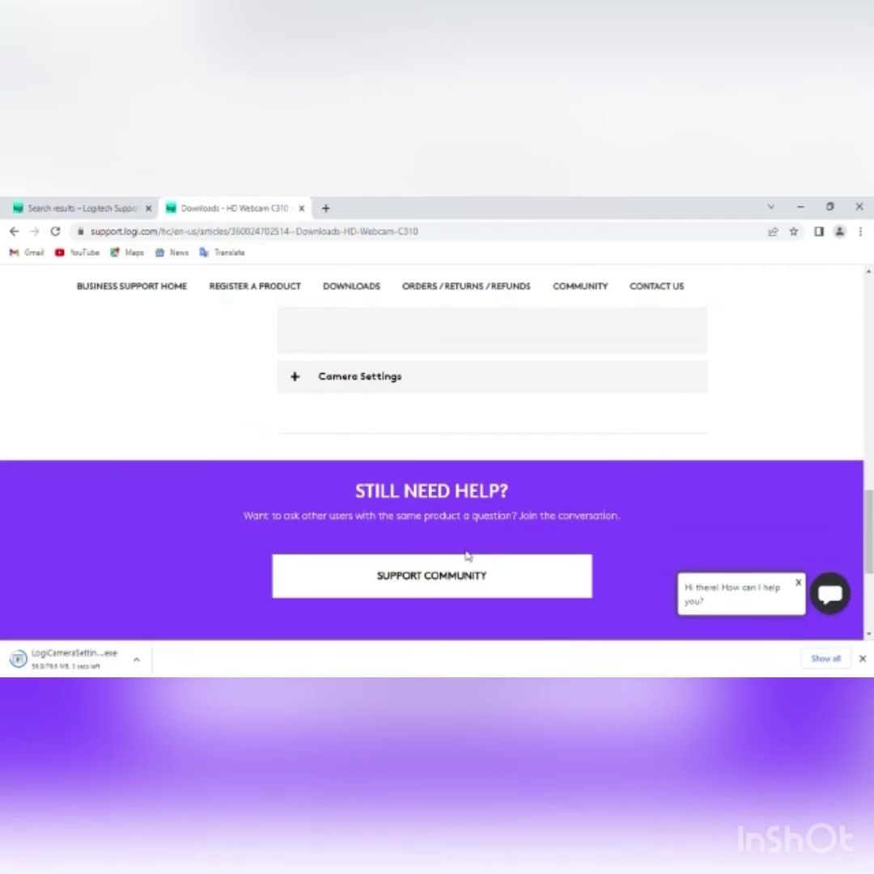
scroll(334, 443, down, 4)
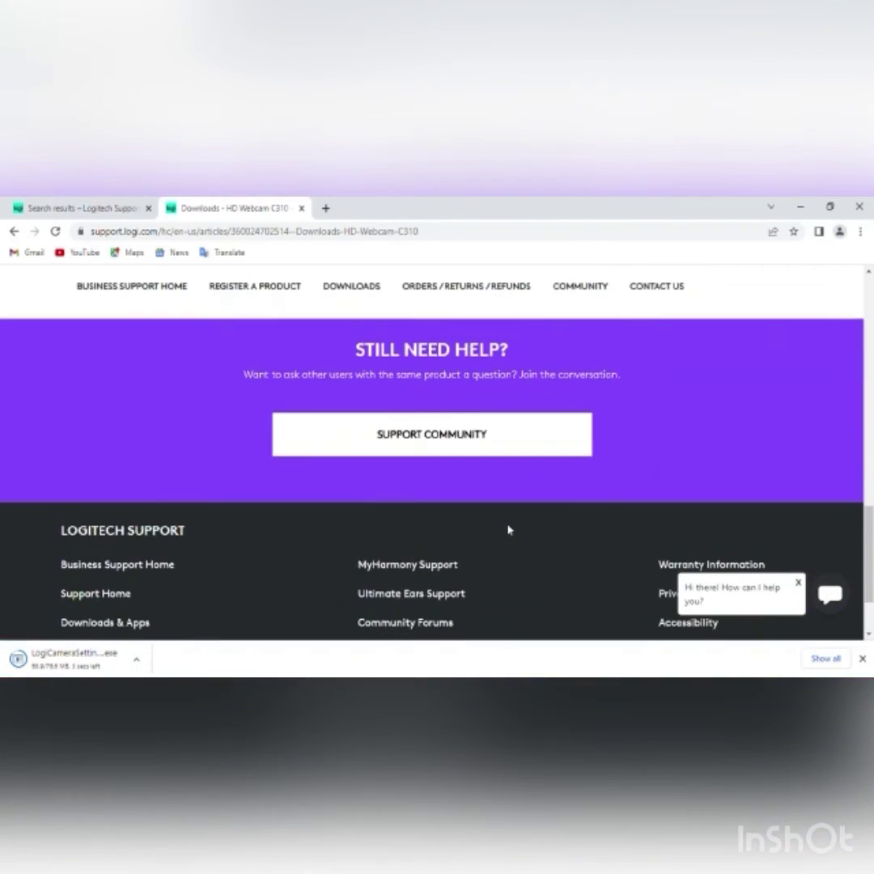
scroll(405, 485, up, 6)
scroll(509, 528, up, 3)
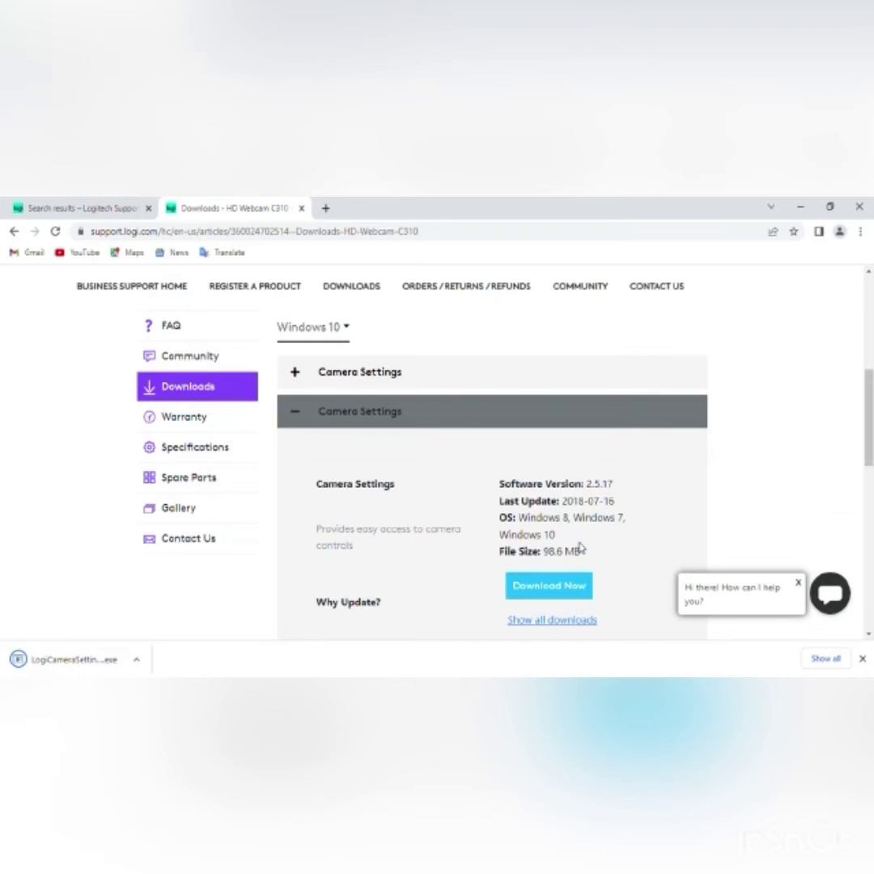
scroll(580, 547, down, 2)
scroll(580, 547, down, 2)
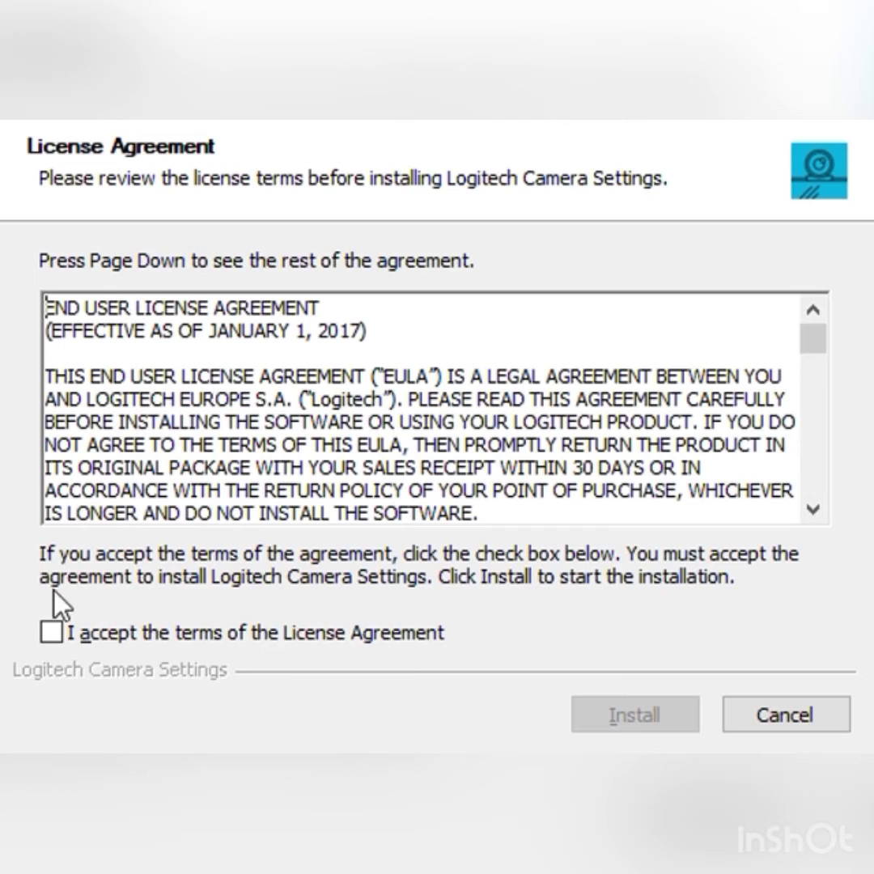
Accept the License Agreement, install Logitech Camera Settings, and finish setup to reach the C310 preview
click(51, 631)
scroll(324, 405, down, 5)
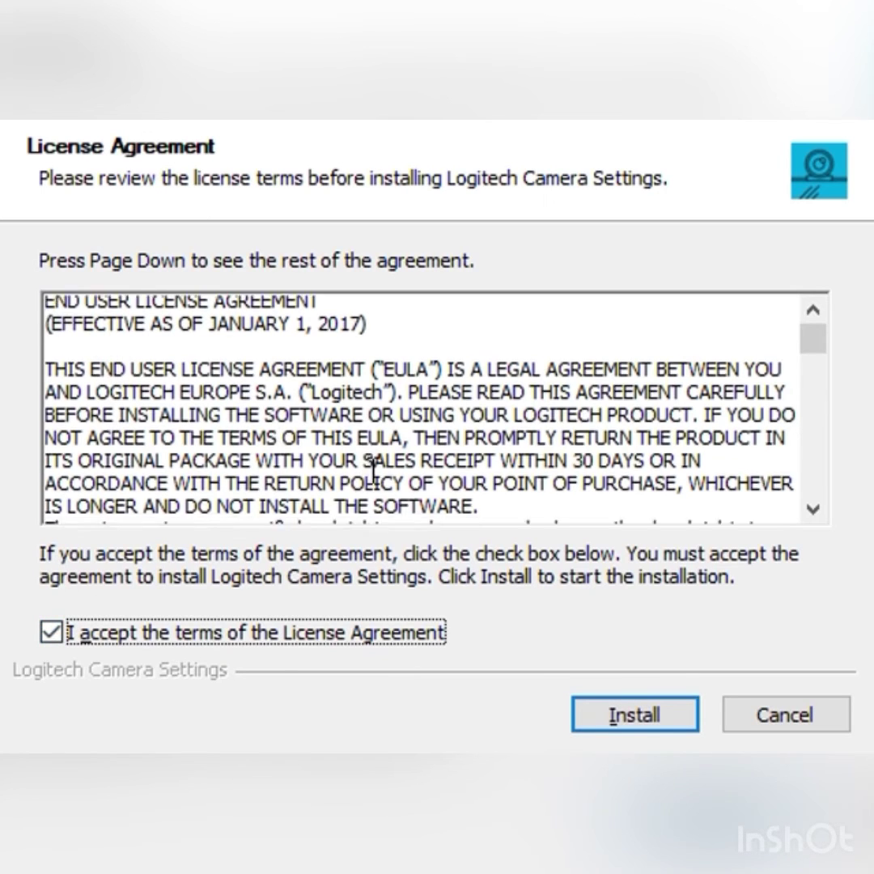
scroll(324, 405, down, 5)
key(Return)
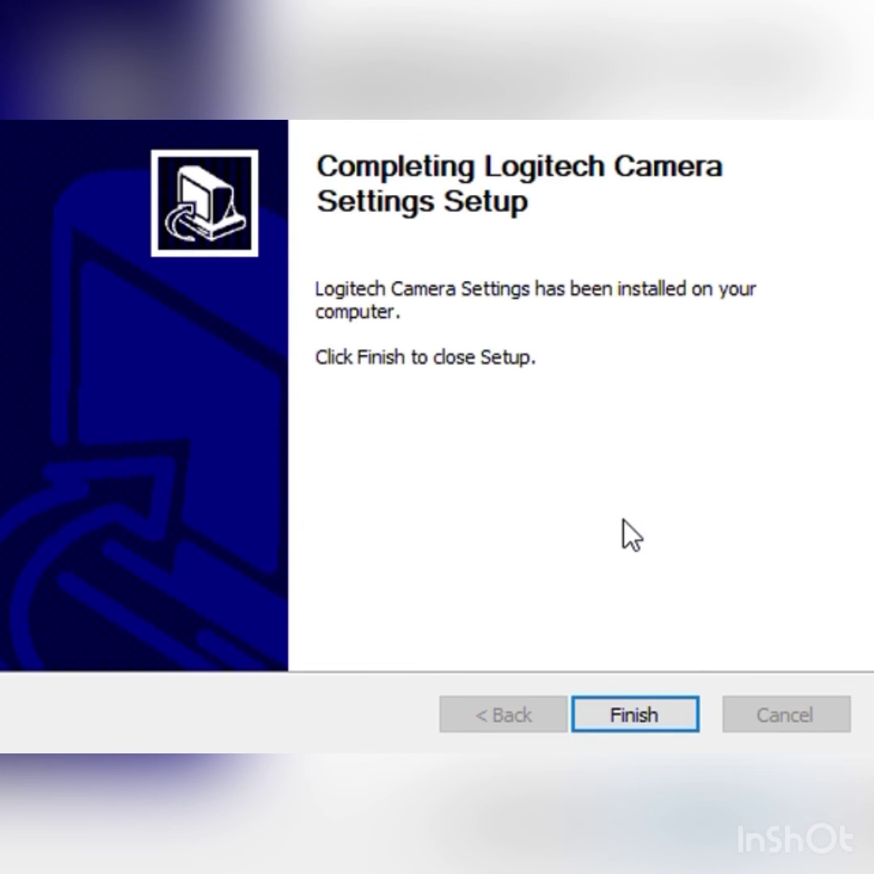
click(659, 713)
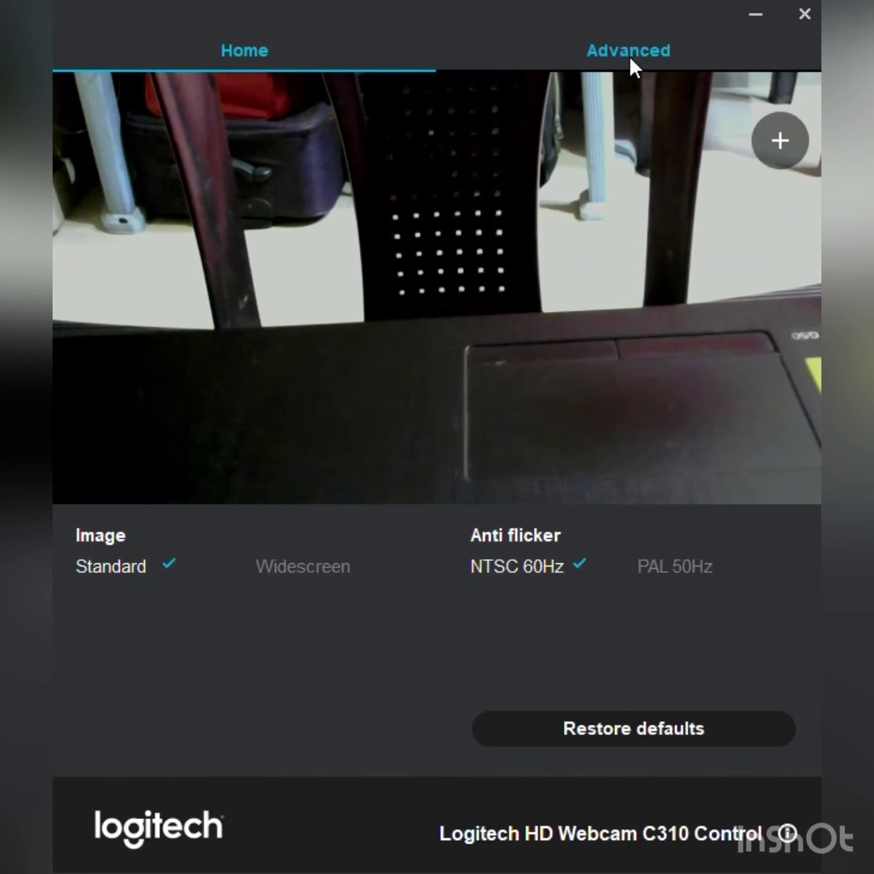
In the Advanced controls, set brightness to 8% and color intensity to 17%
click(631, 57)
drag(162, 558, 120, 559)
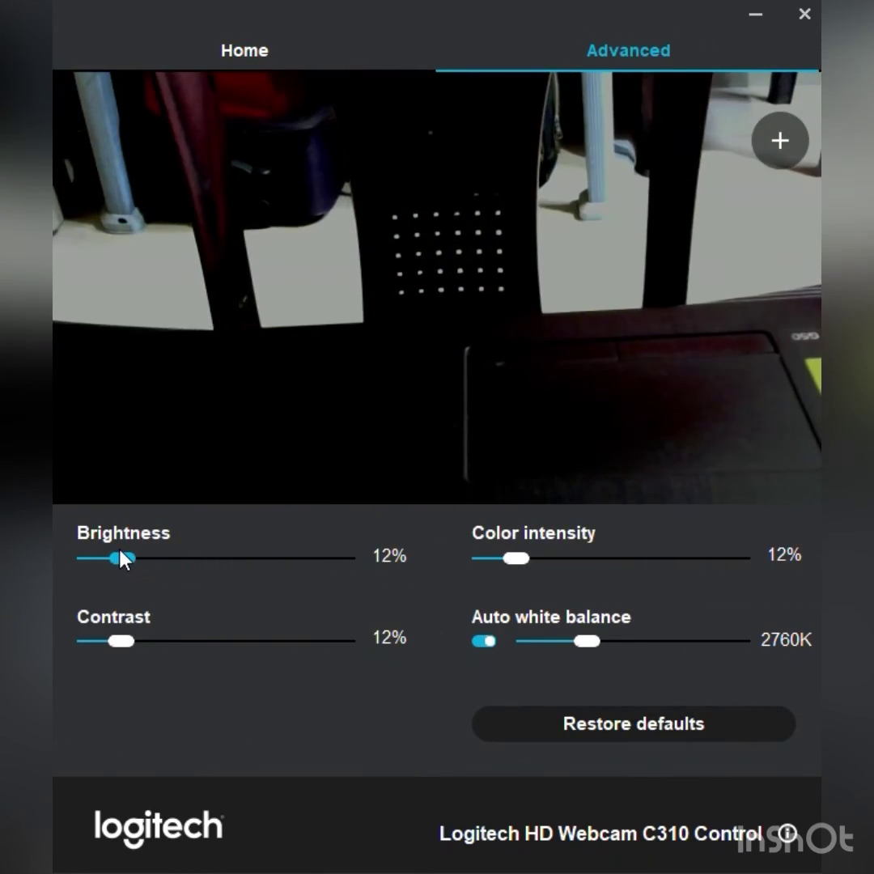
mouse_move(120, 641)
mouse_down()
mouse_move(152, 641)
mouse_move(119, 641)
mouse_up()
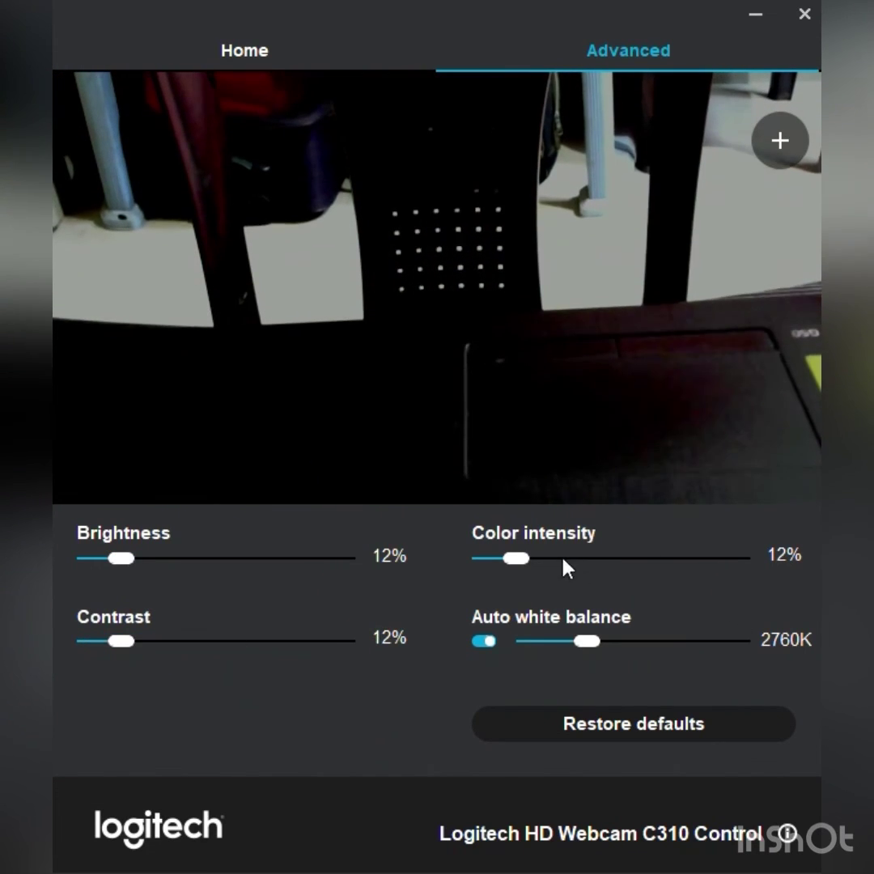
drag(515, 558, 529, 558)
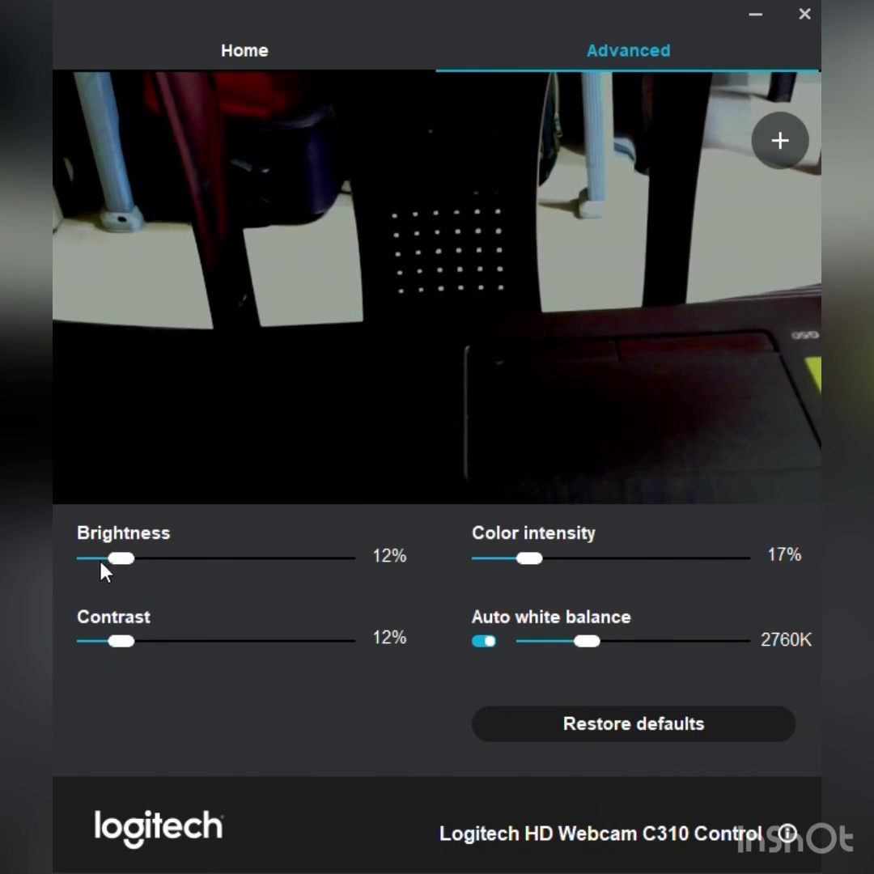
drag(122, 559, 111, 559)
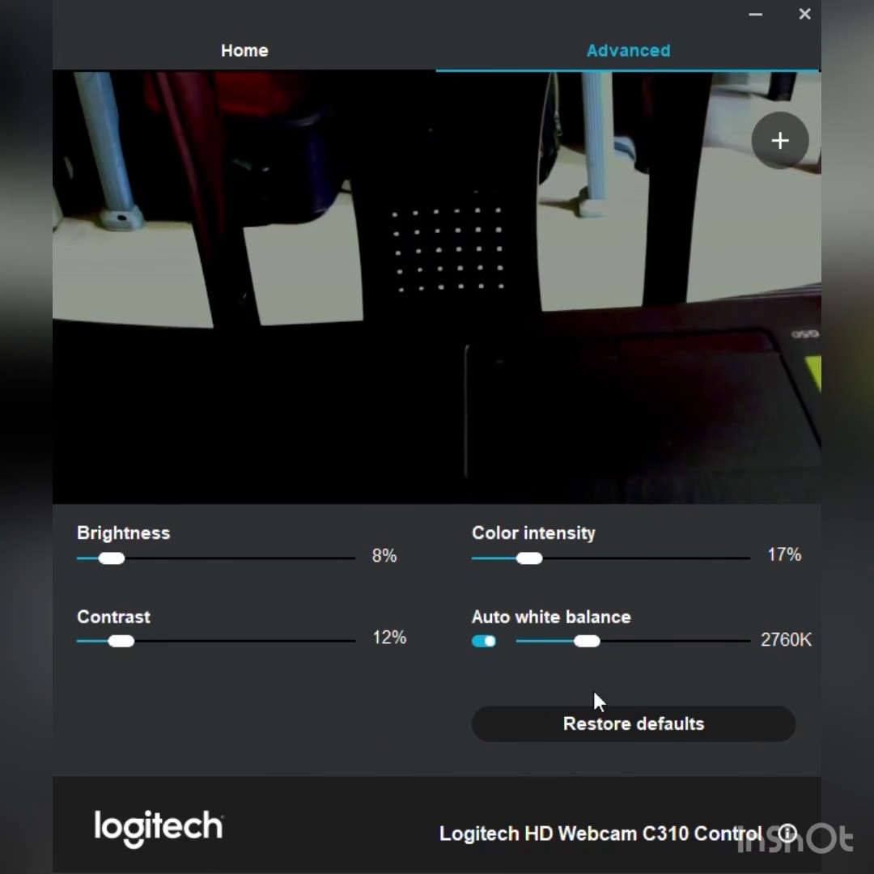